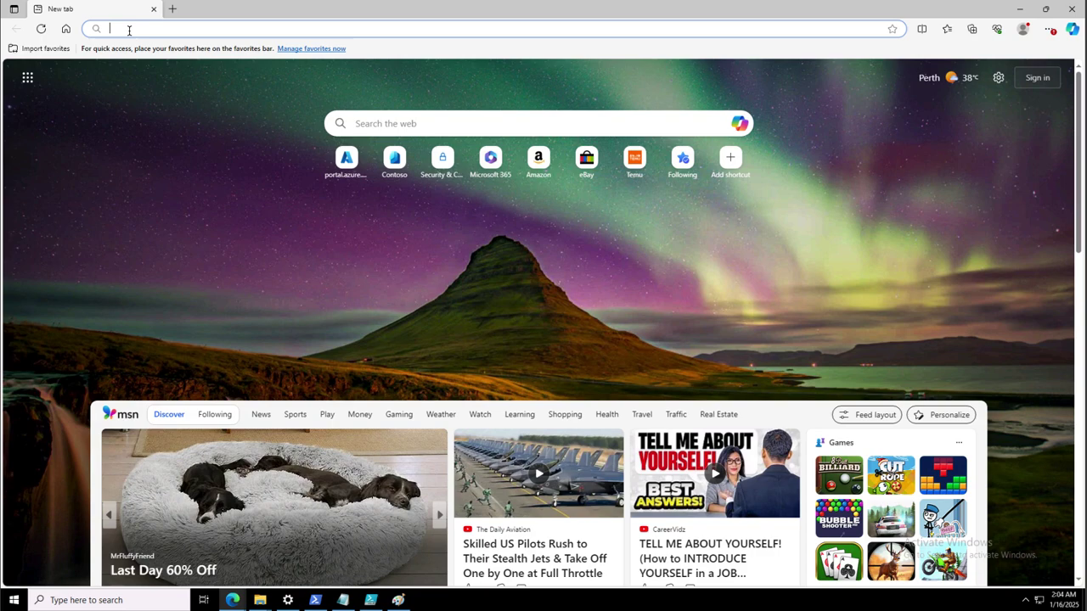
Open security.microsoft.com and collapse the Assets, Endpoints, Identities and Cloud apps navigation groups
type("security.microsoft.com")
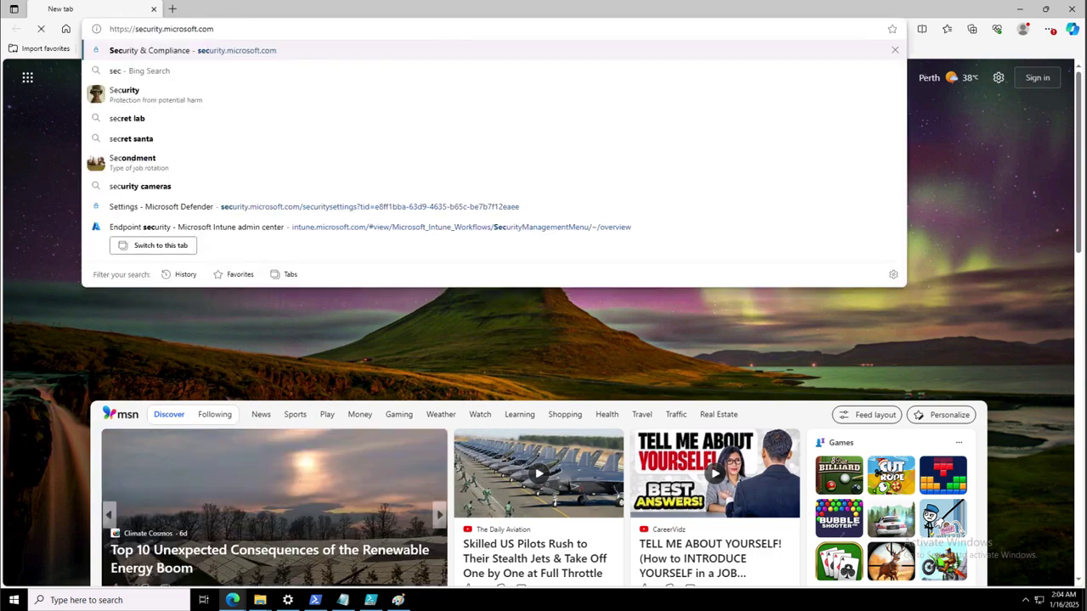
key("Return")
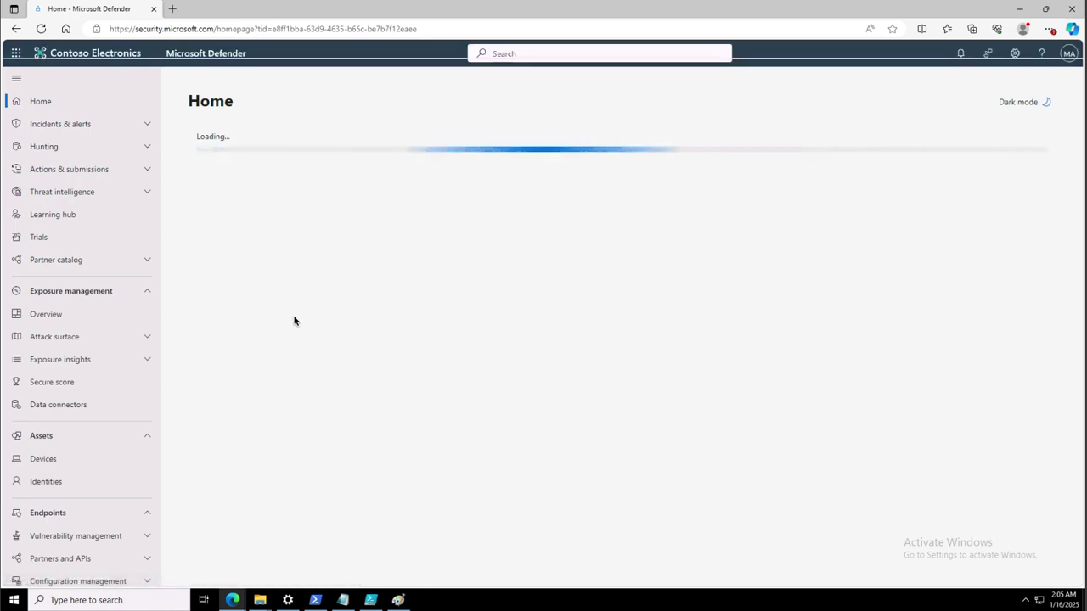
left_click(145, 439)
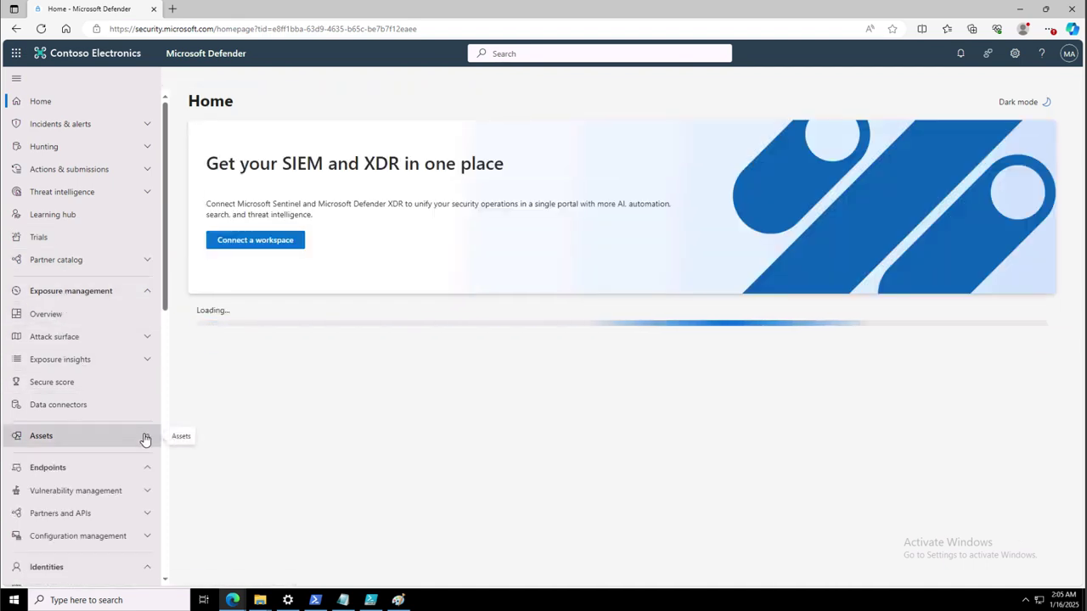
left_click(148, 470)
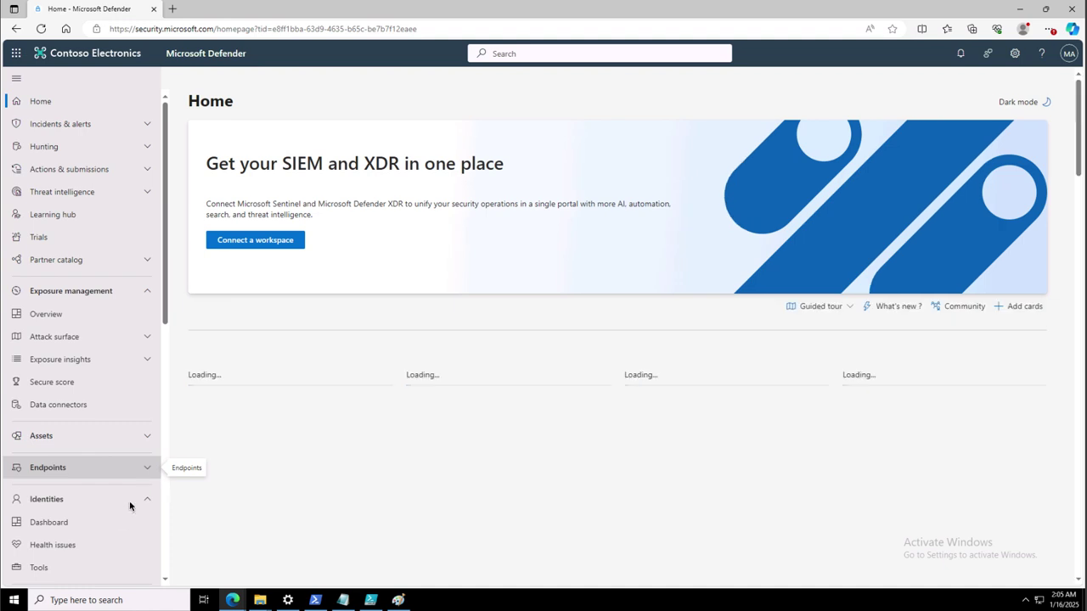
left_click(149, 504)
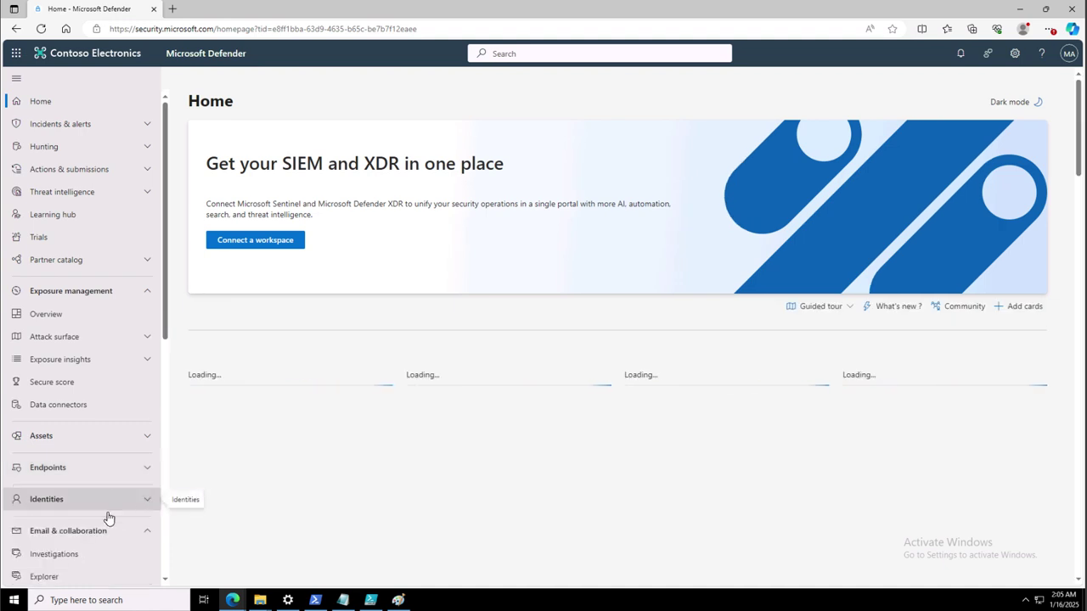
scroll(105, 450, "down", 3)
scroll(102, 449, "down", 5)
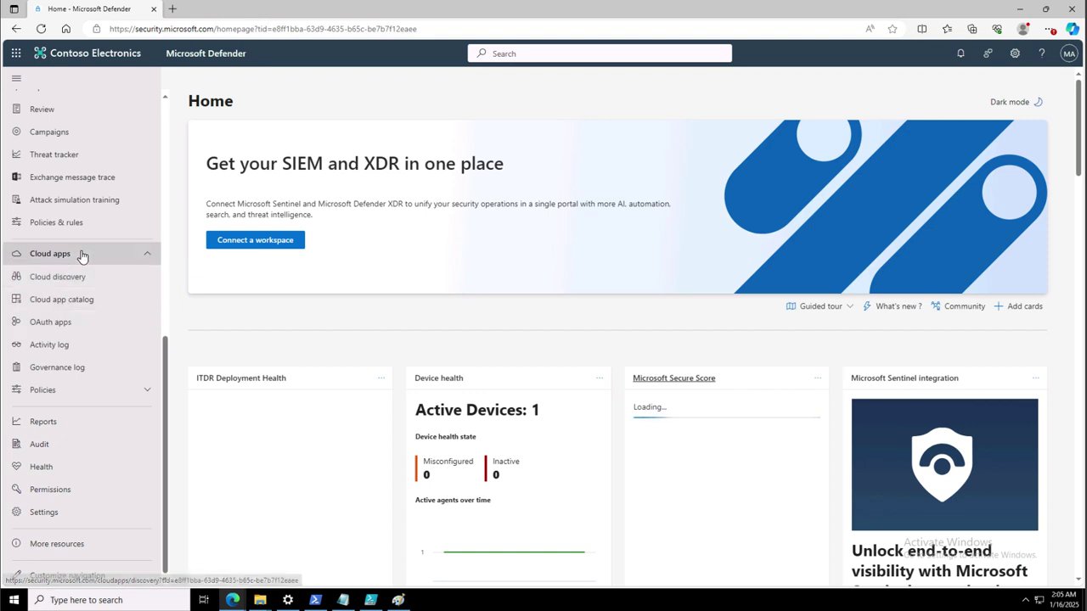
scroll(80, 250, "up", 3)
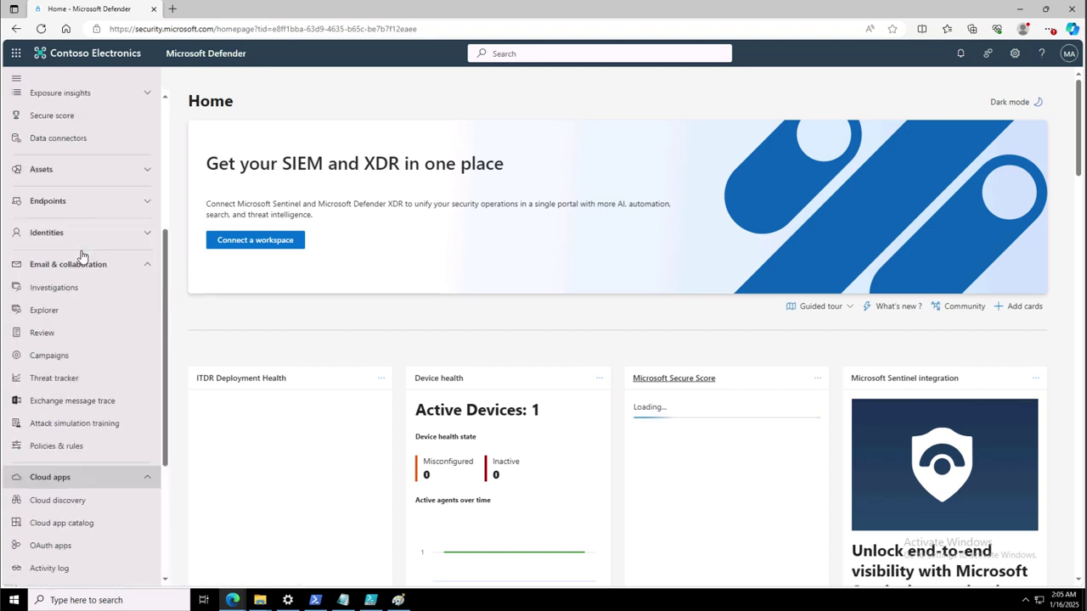
left_click(147, 478)
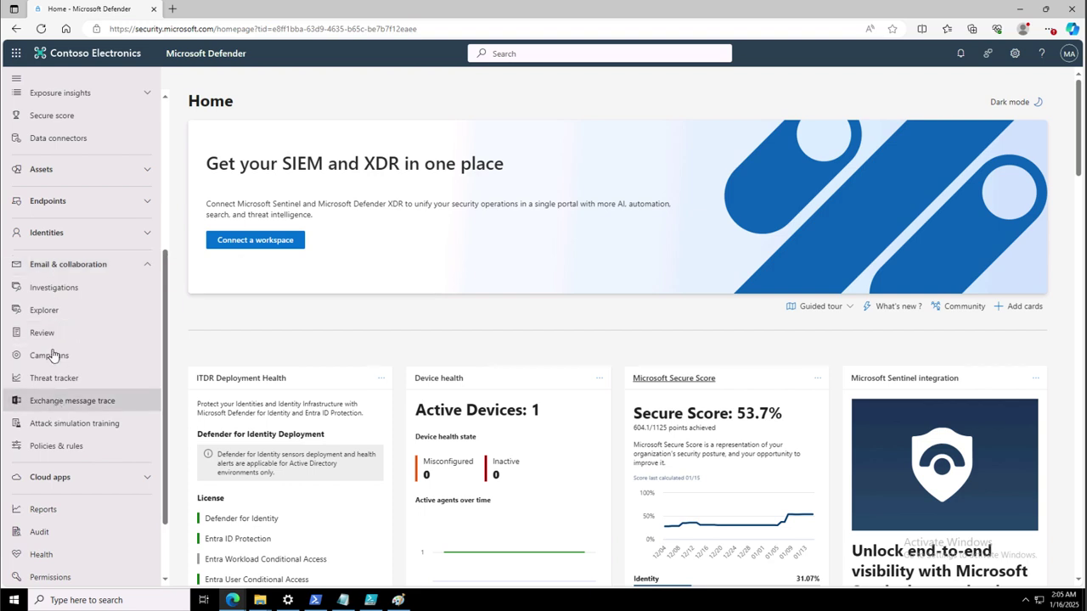
Open the Preset Security Policies from the threat policies in the Email & collaboration policies and rules
left_click(62, 452)
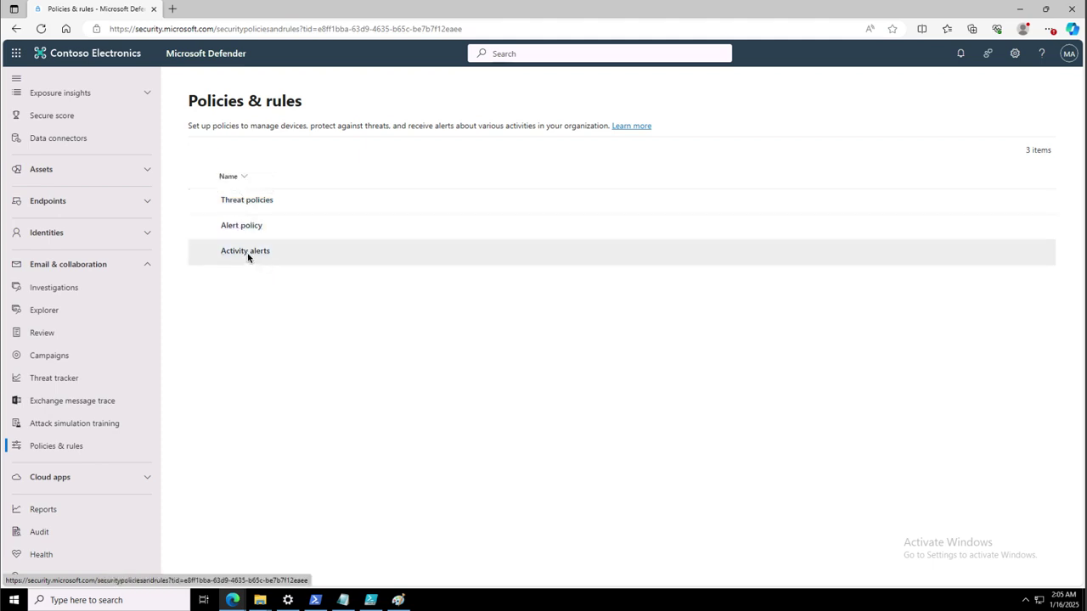
left_click(249, 205)
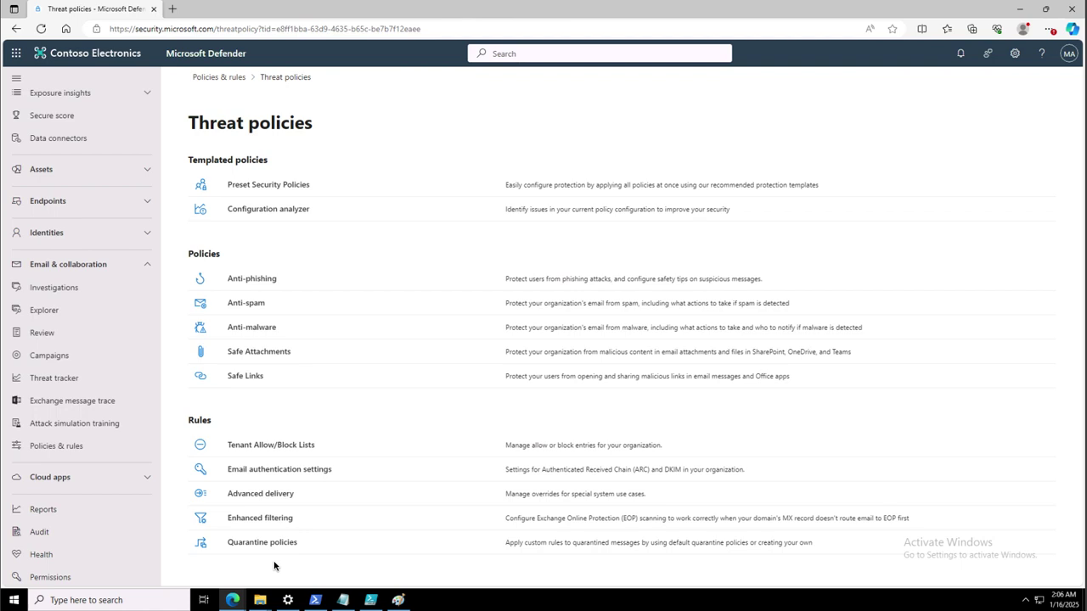
left_click(262, 188)
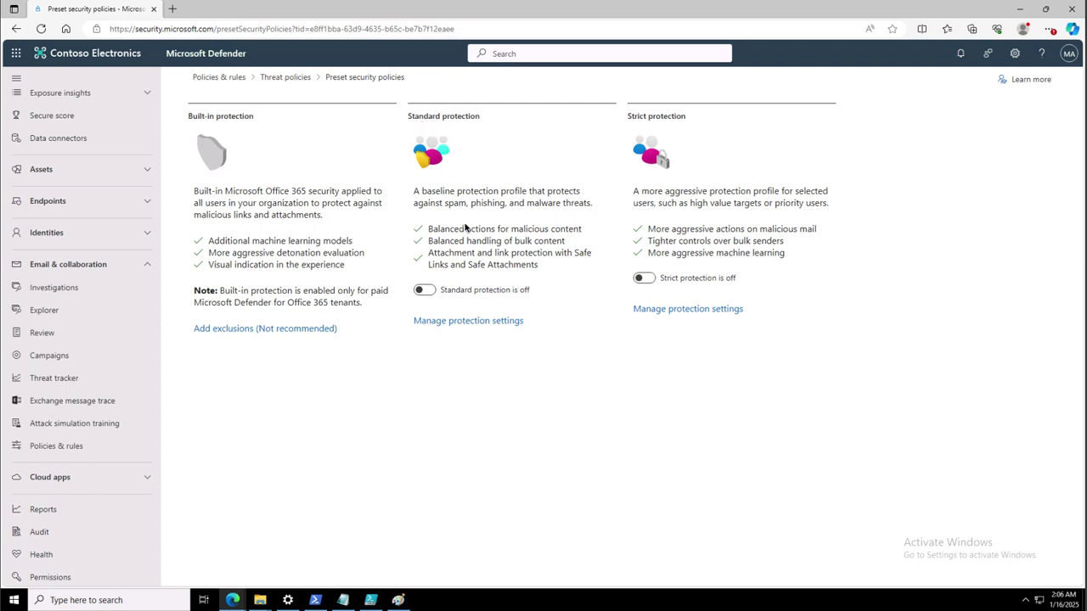
Turn on standard protection and set its Exchange Online Protection to specific recipients, entering the domain WWLx012399.onmicrosoft.com
left_click(424, 290)
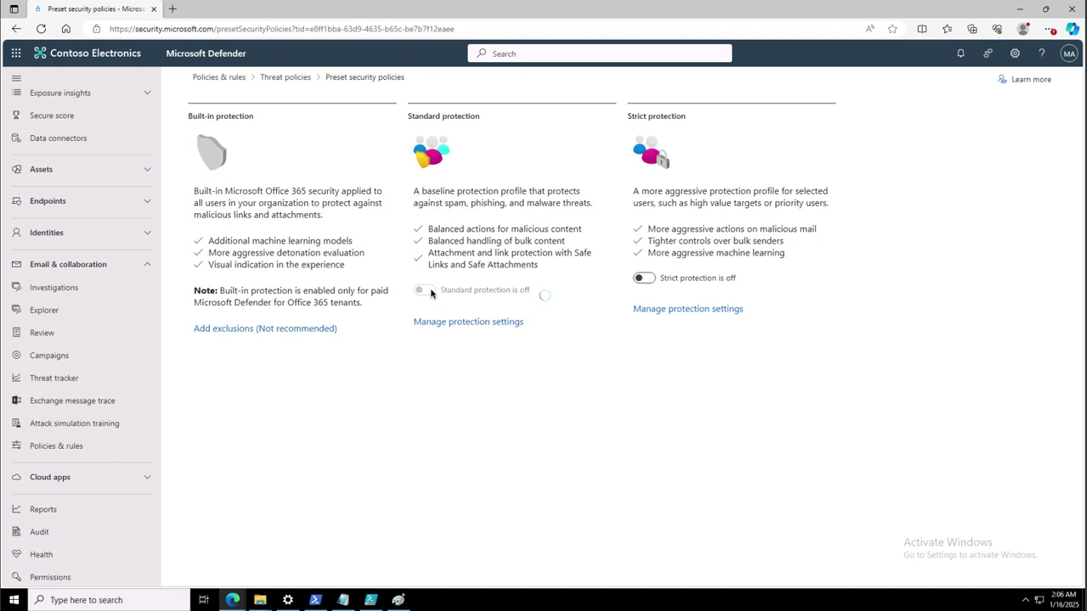
left_click(489, 327)
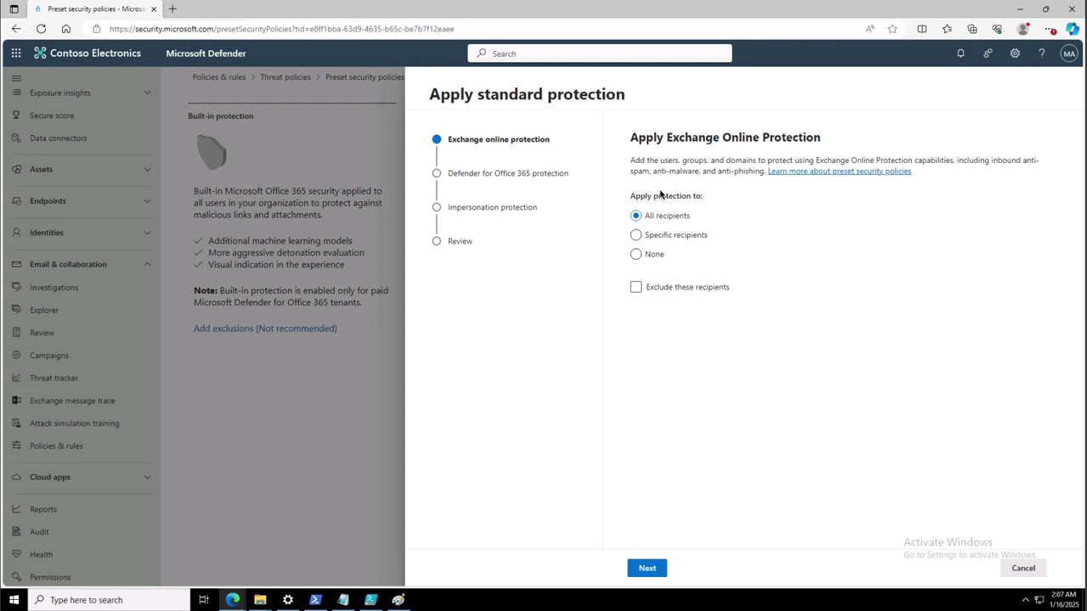
left_click(662, 242)
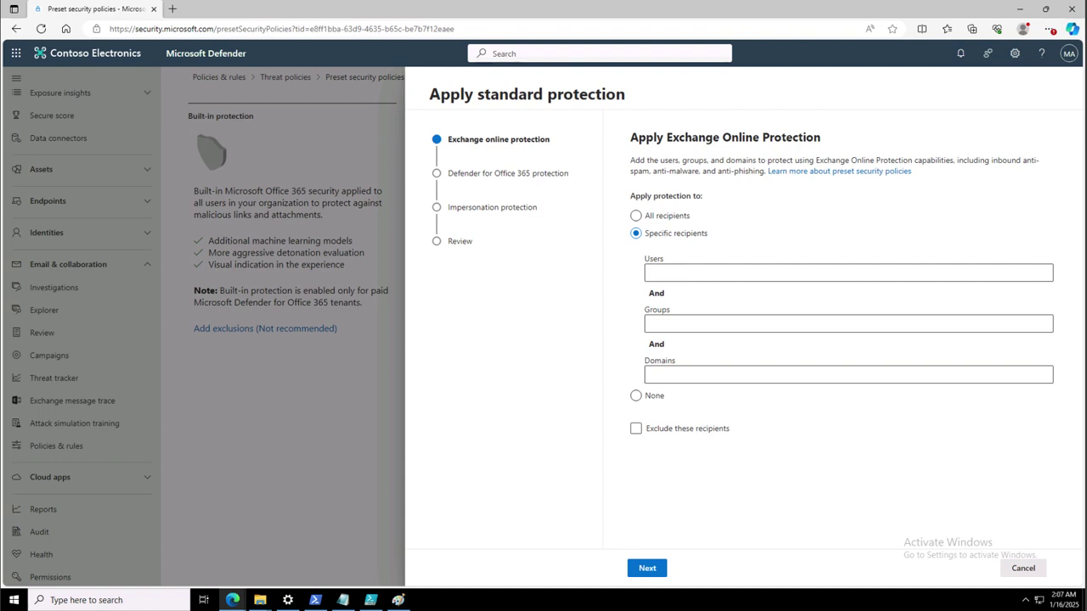
left_click(671, 379)
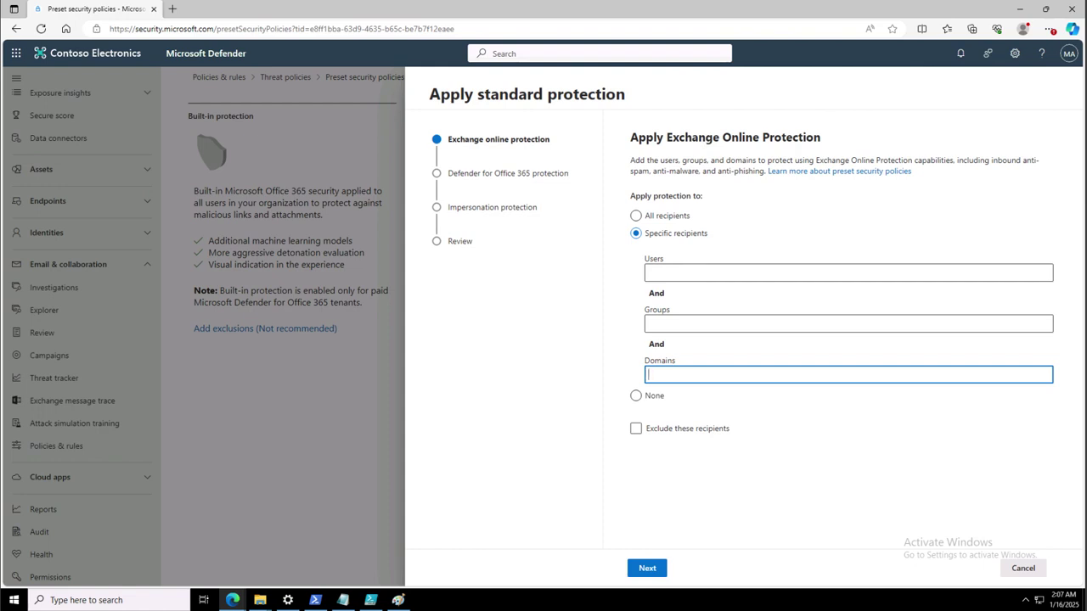
type("WWLx012399.onmicrosoft.com")
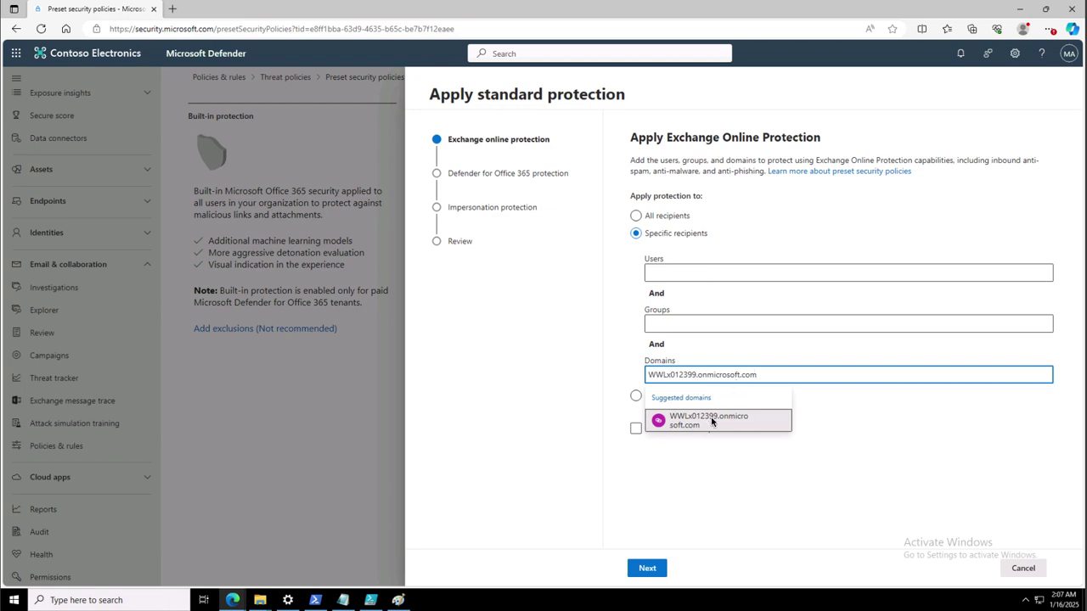
left_click(646, 570)
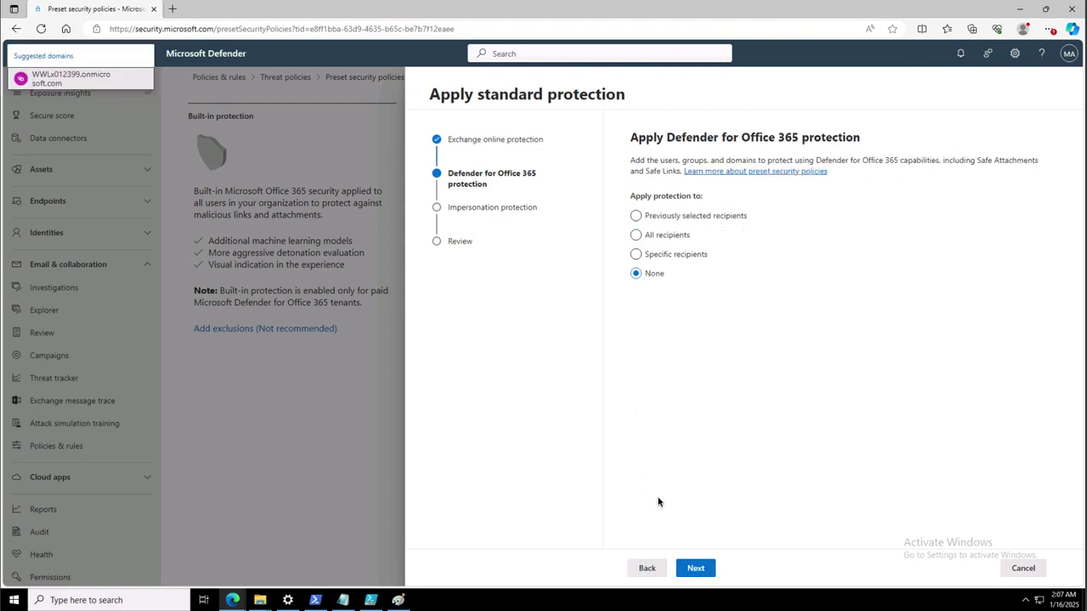
left_click(646, 568)
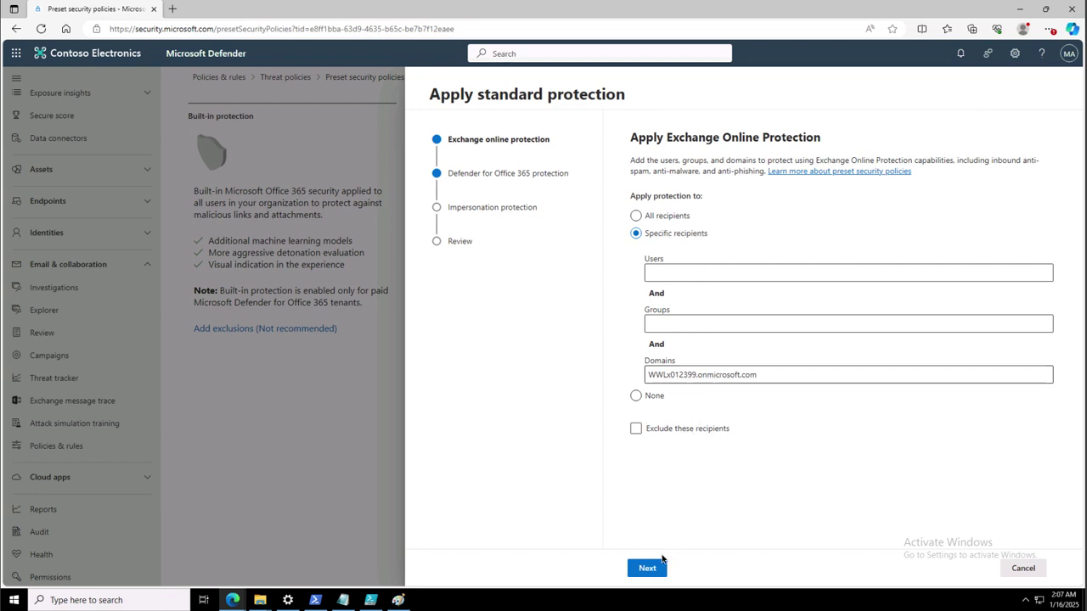
left_click(648, 569)
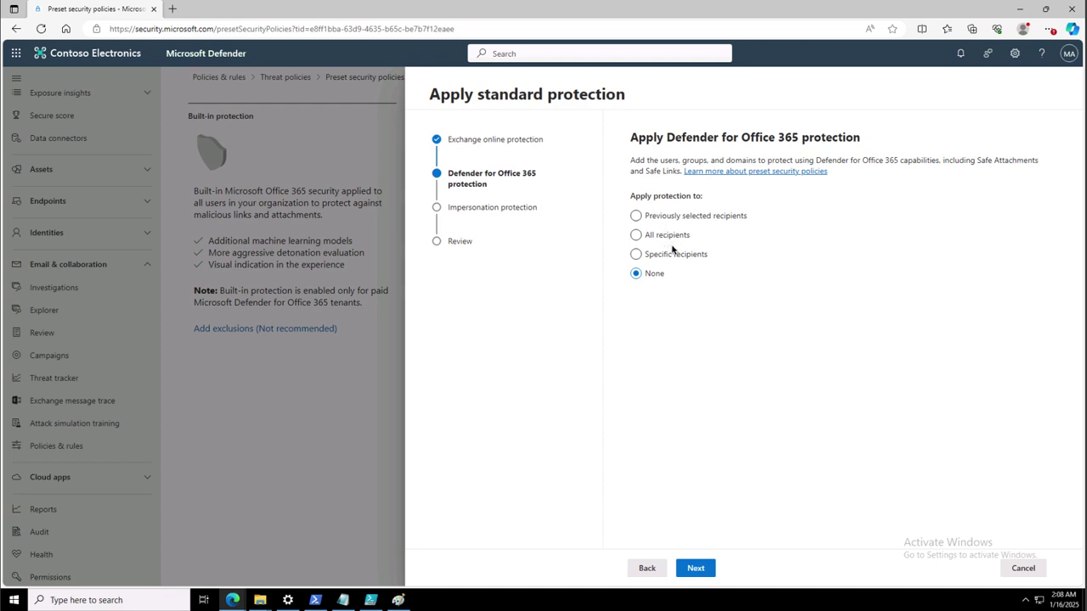
Apply standard Defender for Office 365 protection to previously selected recipients and confirm the policy without adding impersonation entries
left_click(636, 217)
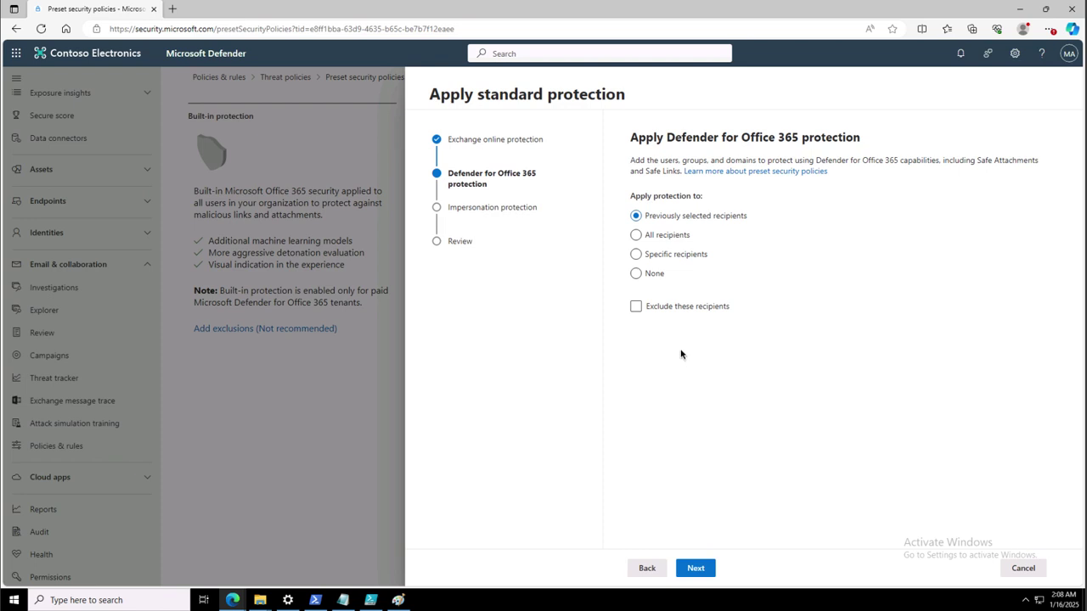
left_click(695, 569)
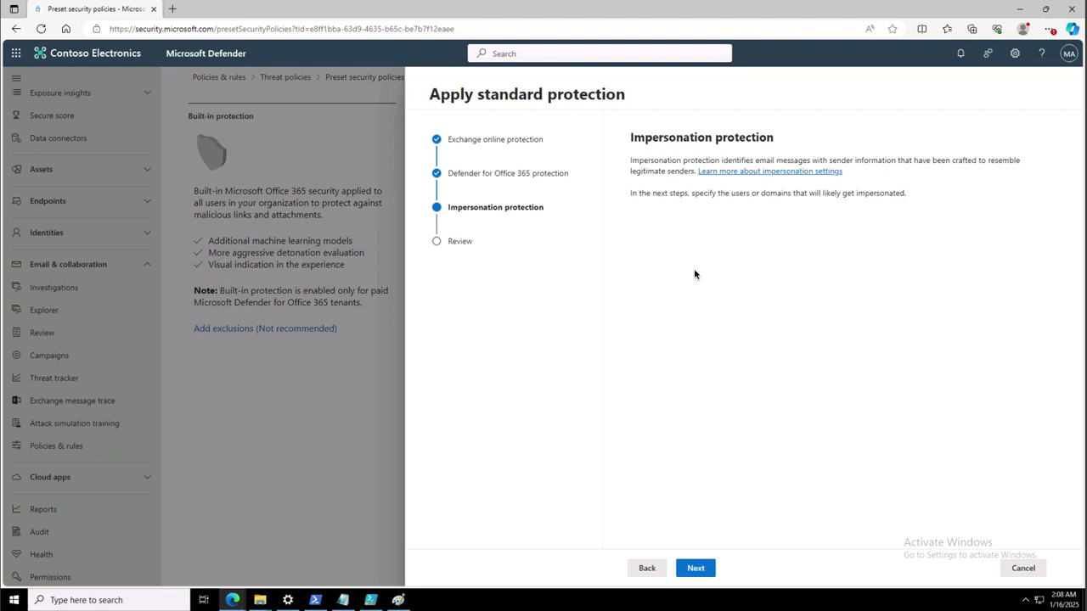
left_click(695, 569)
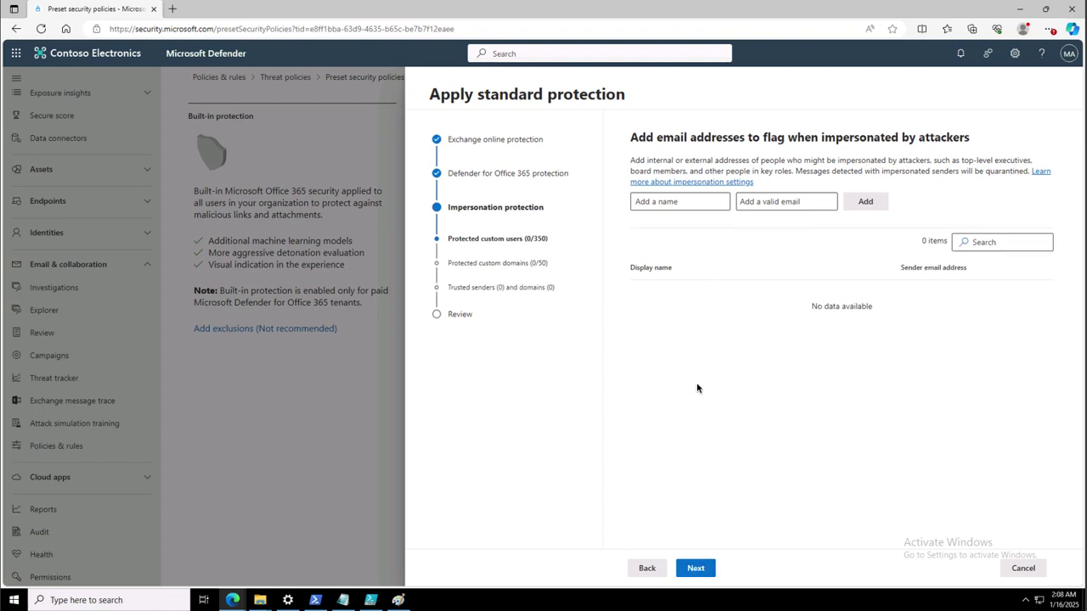
left_click(695, 569)
left_click(696, 569)
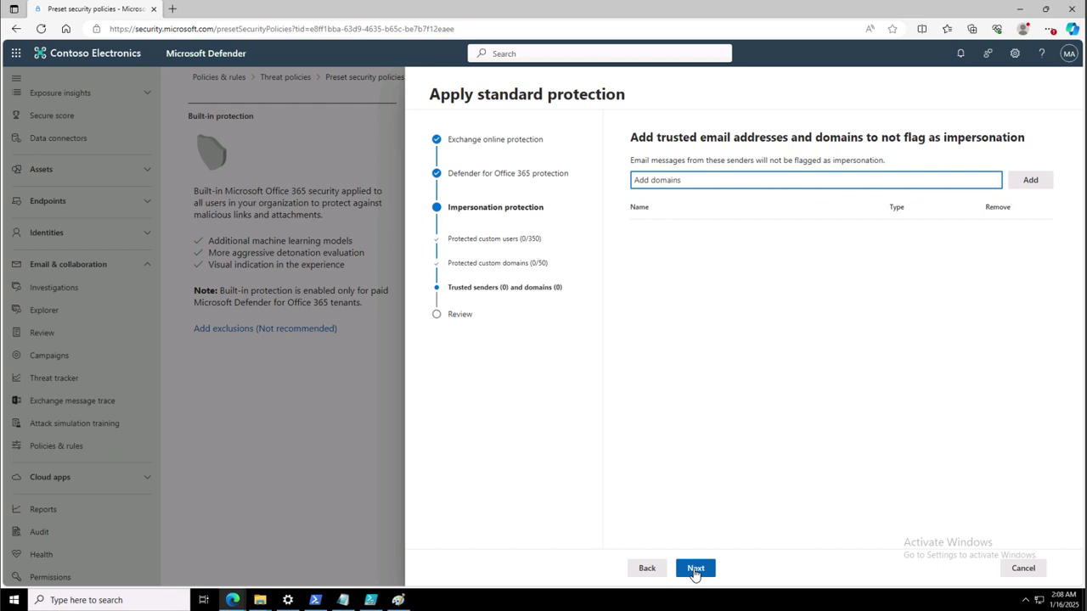
left_click(695, 569)
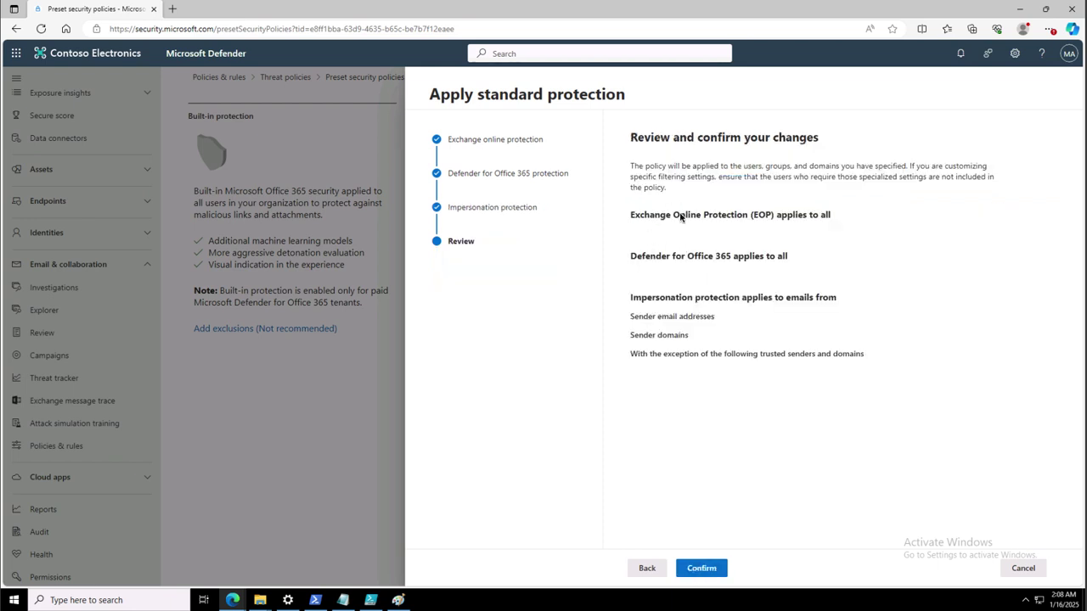
left_click(695, 570)
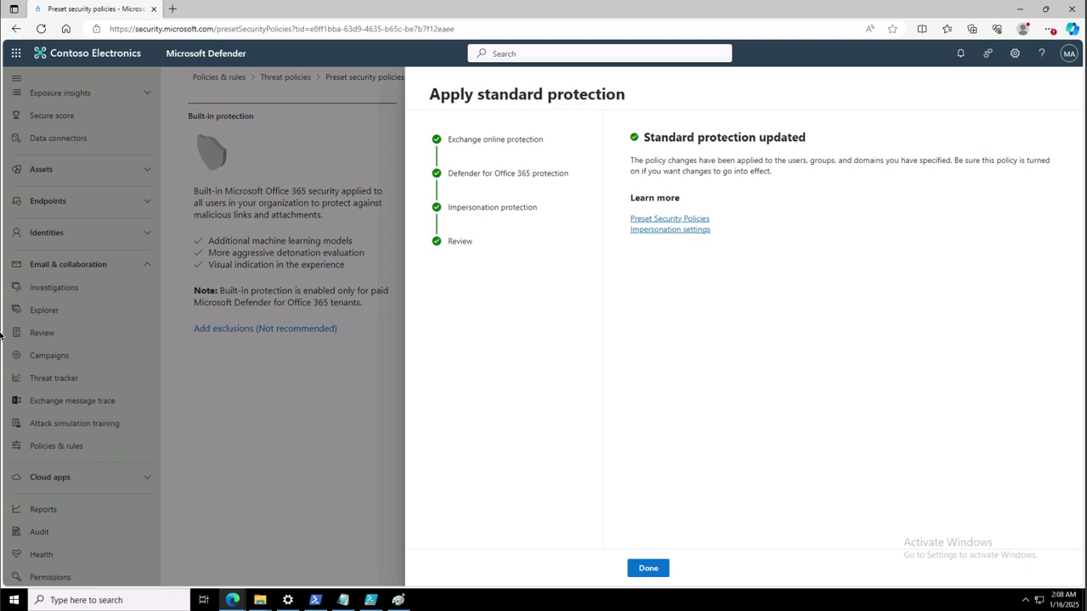
left_click(648, 567)
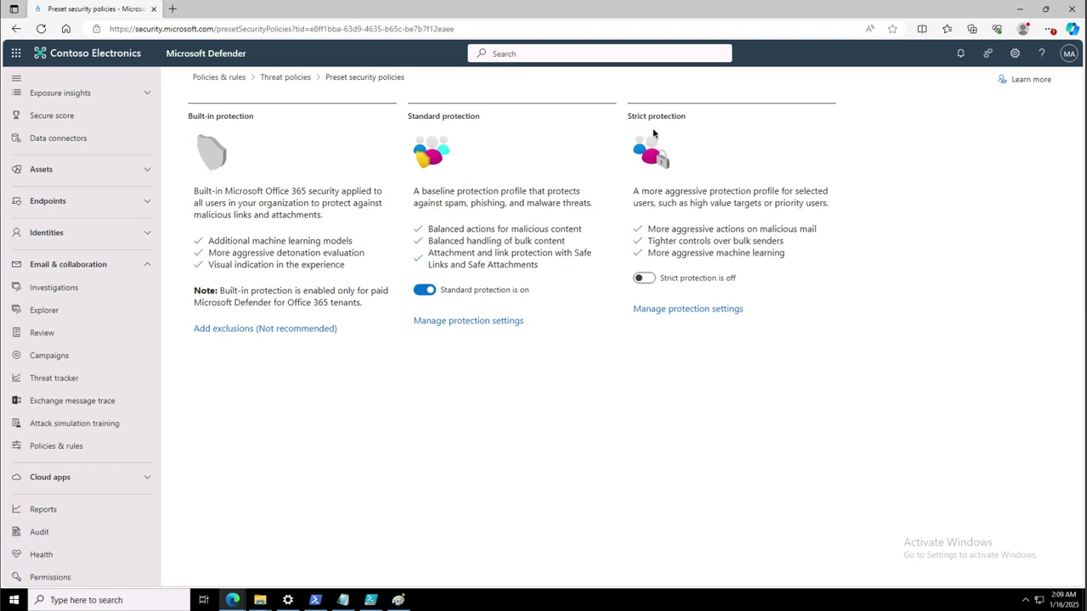
Turn on strict protection and keep its Exchange Online Protection applied to specific recipients in the Leadership group
left_click(645, 278)
left_click(666, 312)
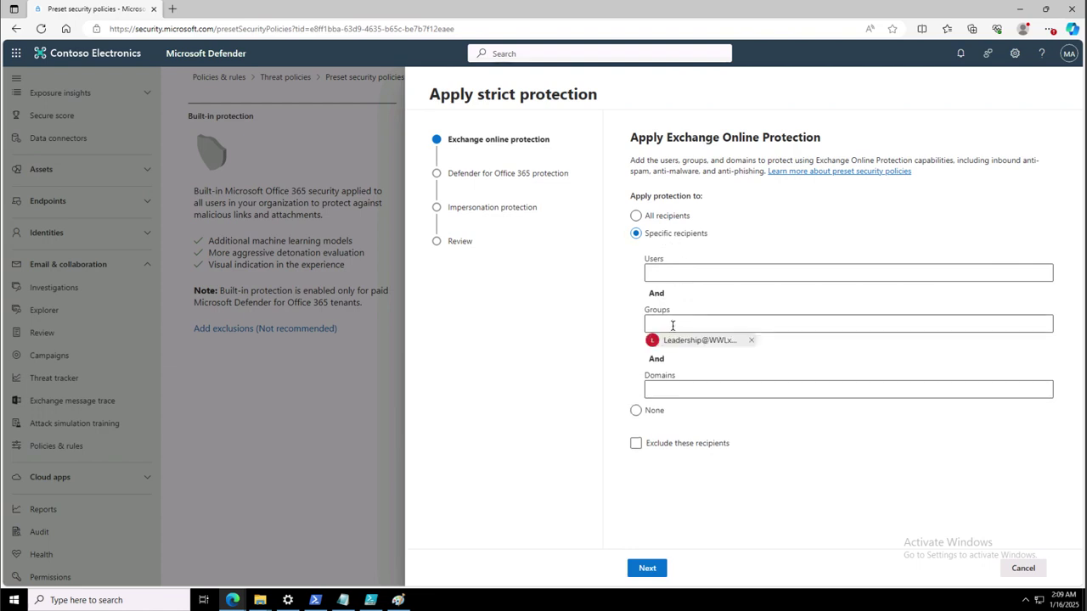
left_click(673, 321)
left_click(690, 344)
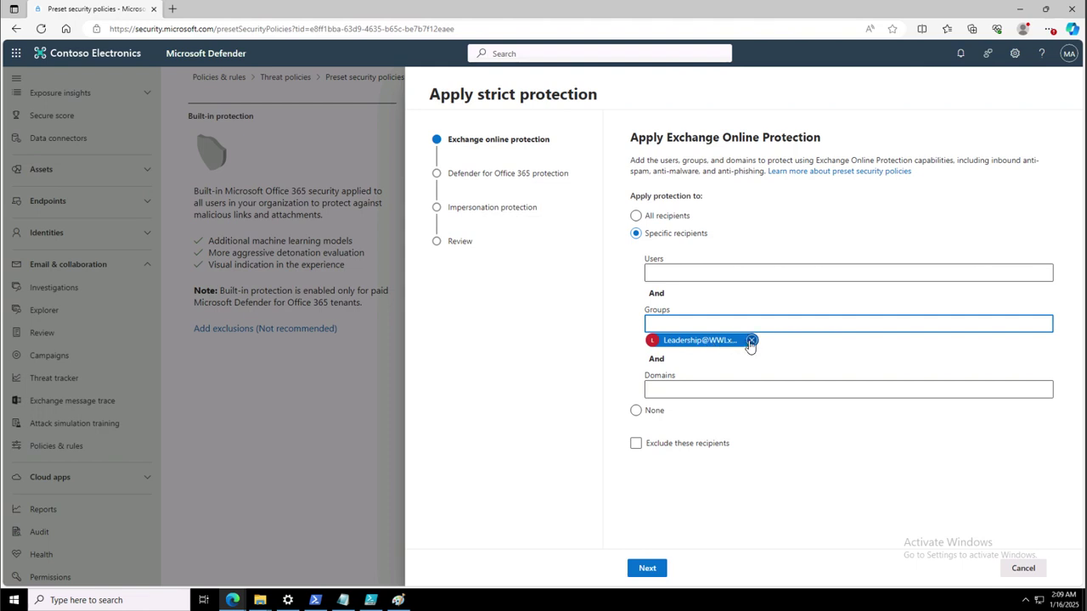
left_click(649, 569)
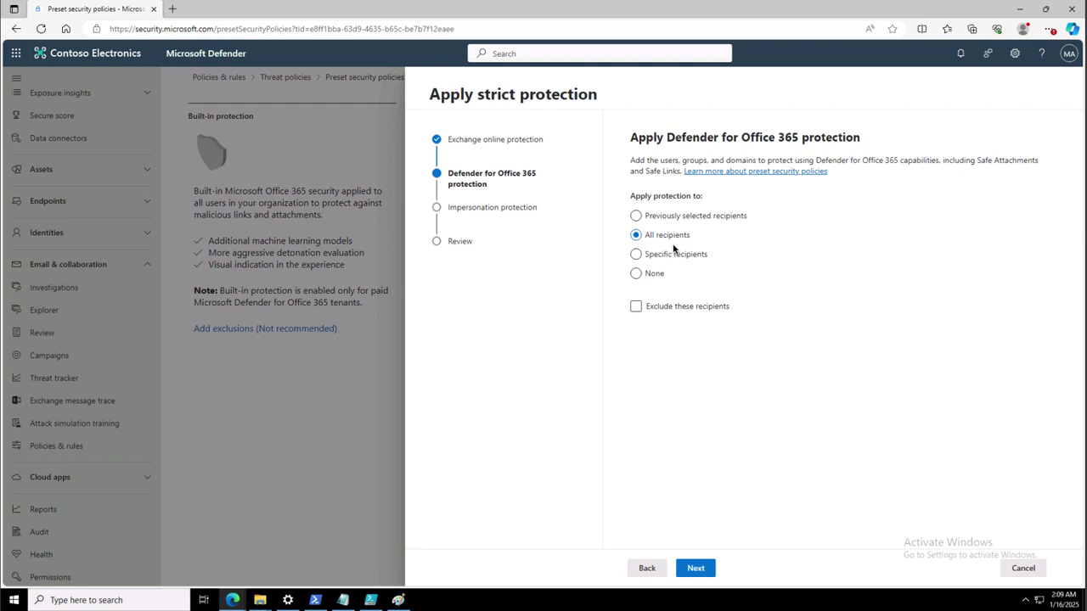
Apply strict Defender for Office 365 protection to previously selected recipients and confirm the strict policy with no impersonation entries
left_click(667, 219)
left_click(695, 569)
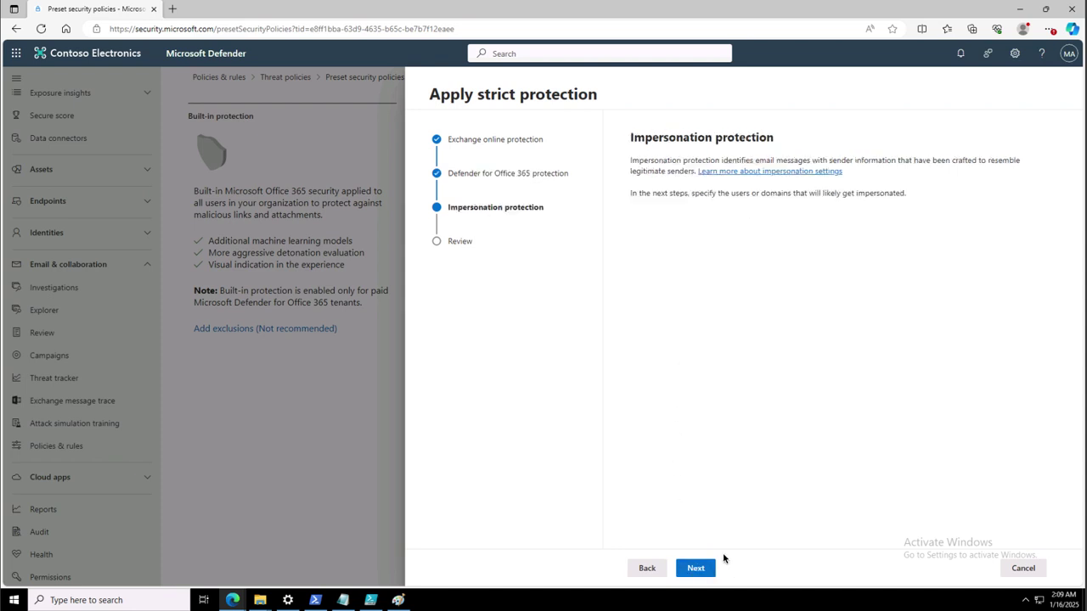
left_click(695, 568)
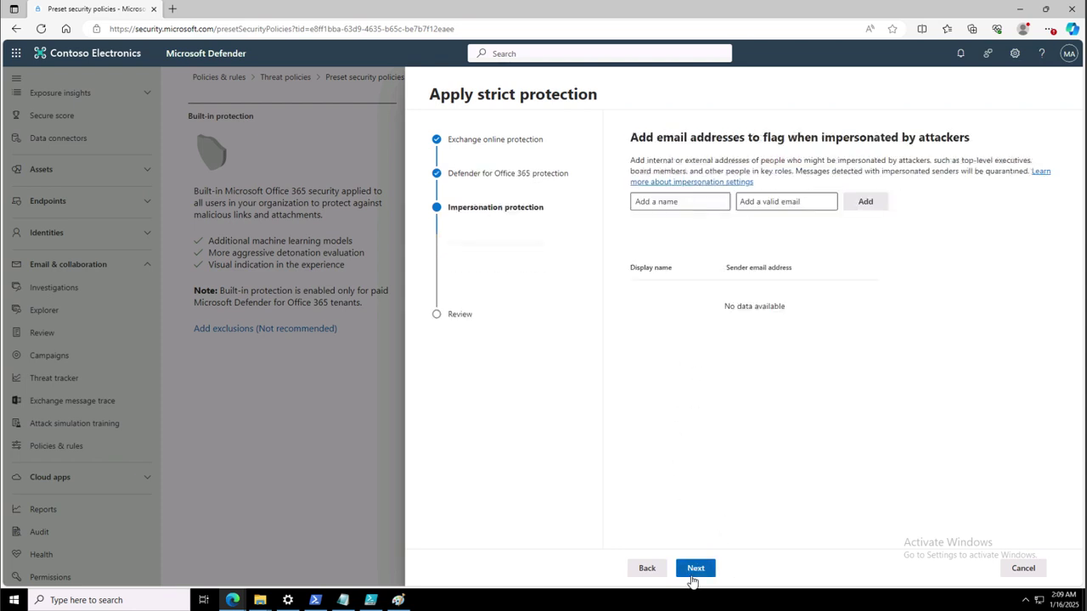
left_click(695, 568)
left_click(695, 568)
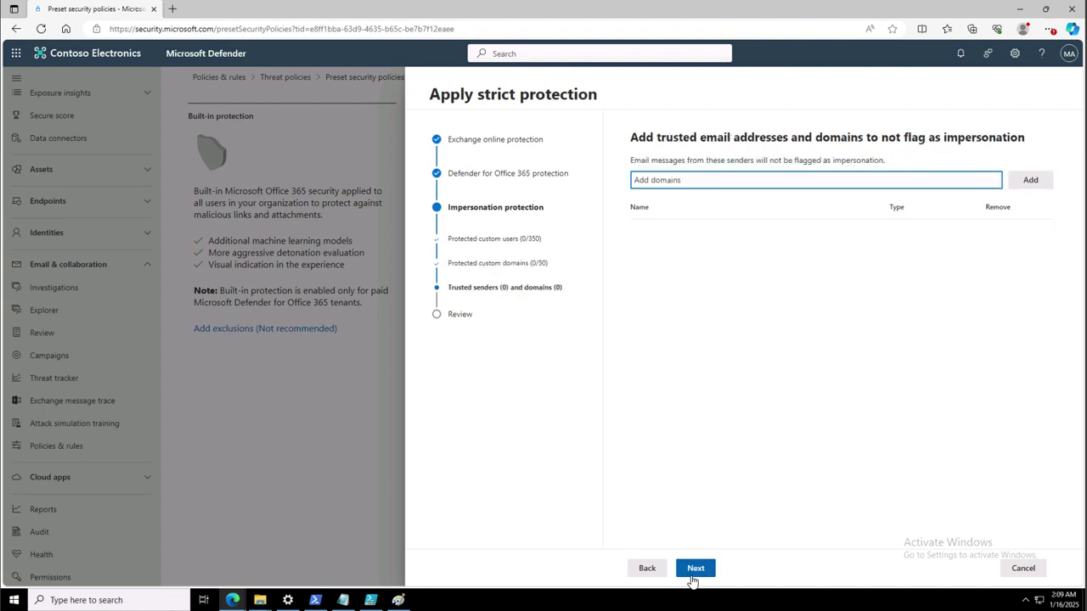
left_click(695, 570)
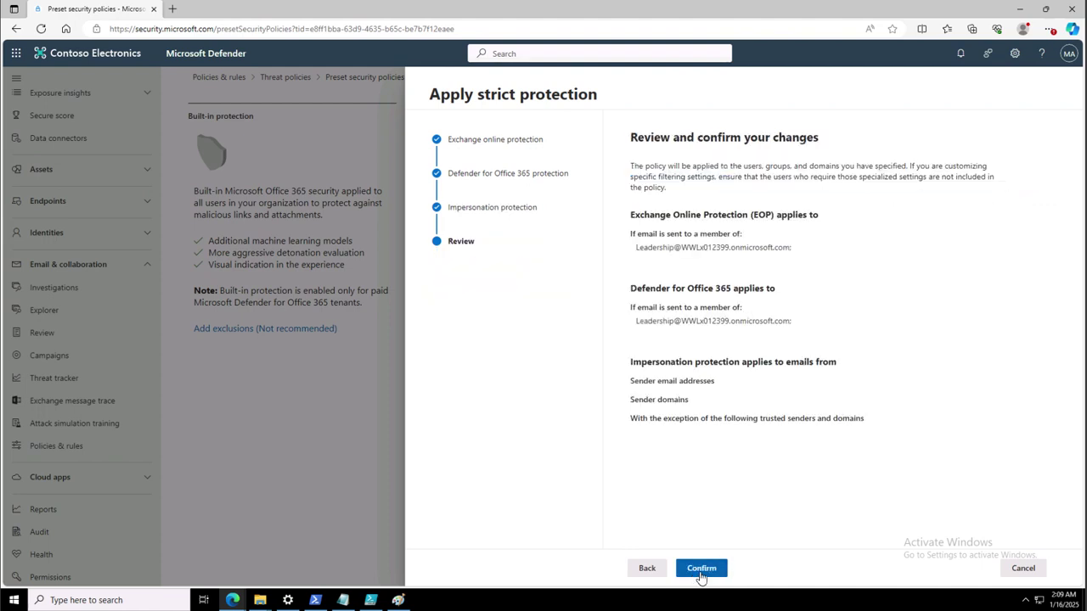
left_click(698, 571)
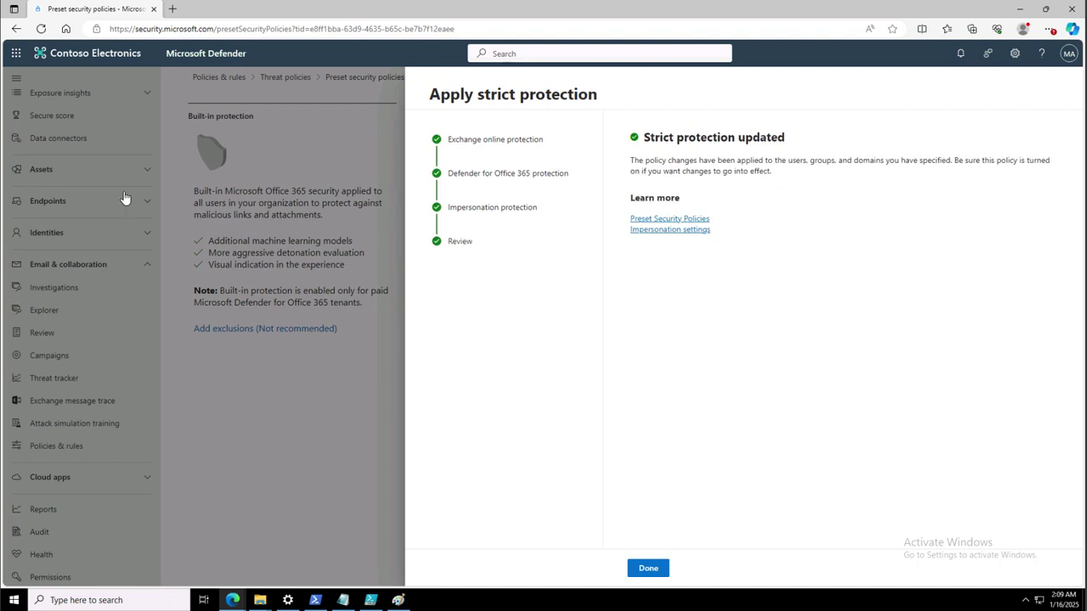
left_click(650, 569)
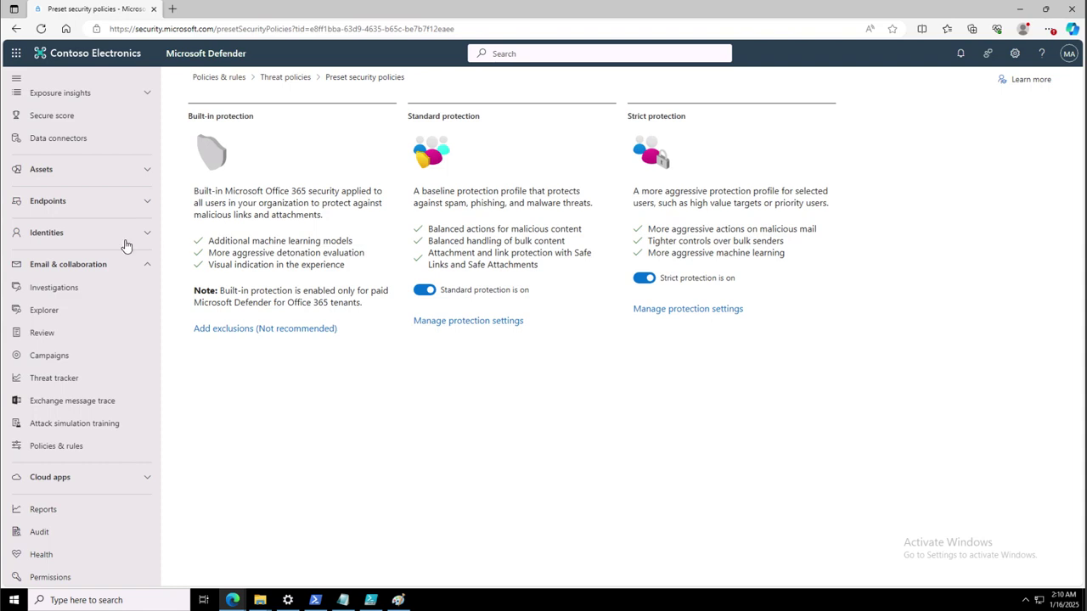
Examine the anti-phishing threat policies and the setup for a new custom anti-phishing policy, leaving it without creating a policy
left_click(89, 447)
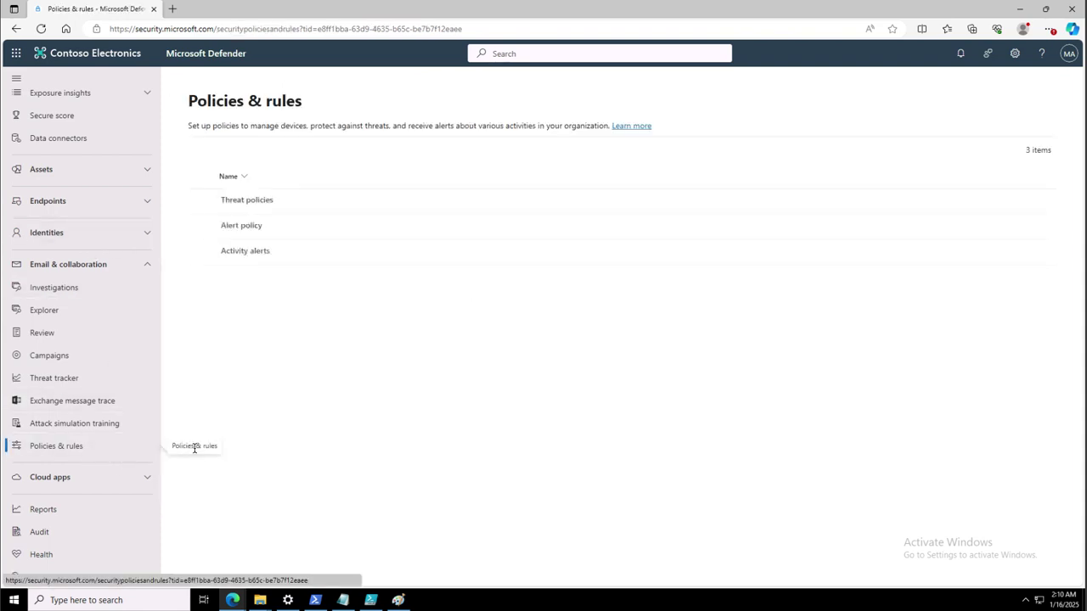
left_click(250, 202)
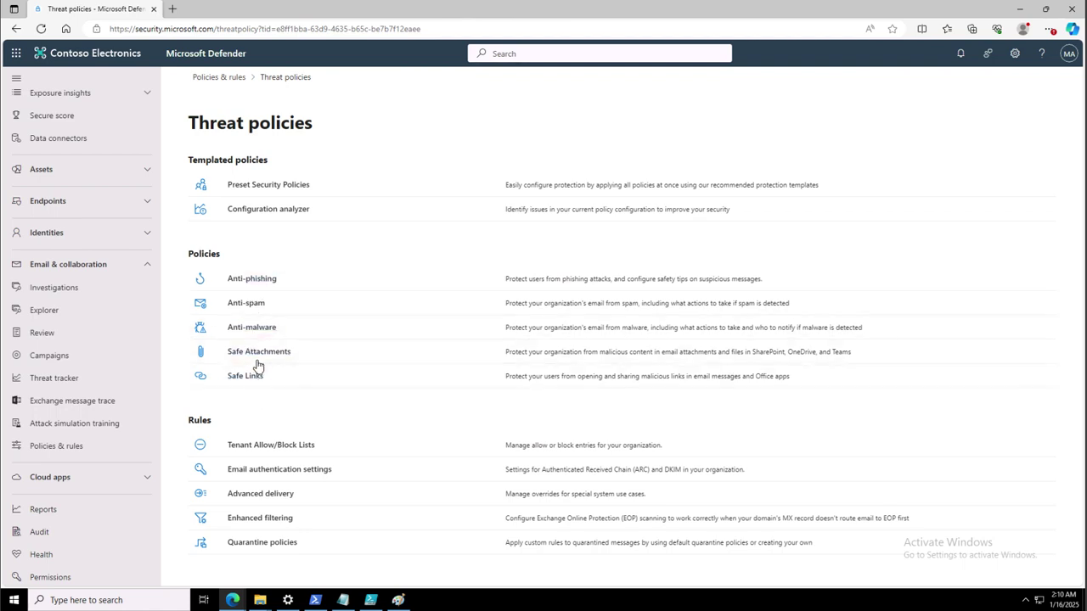
left_click(251, 281)
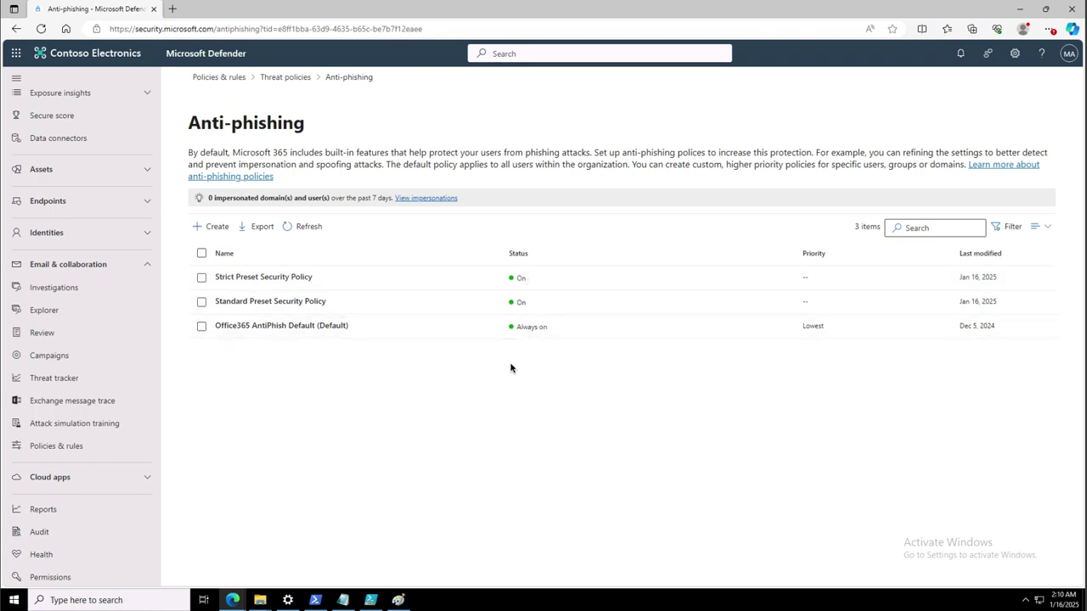
left_click(214, 227)
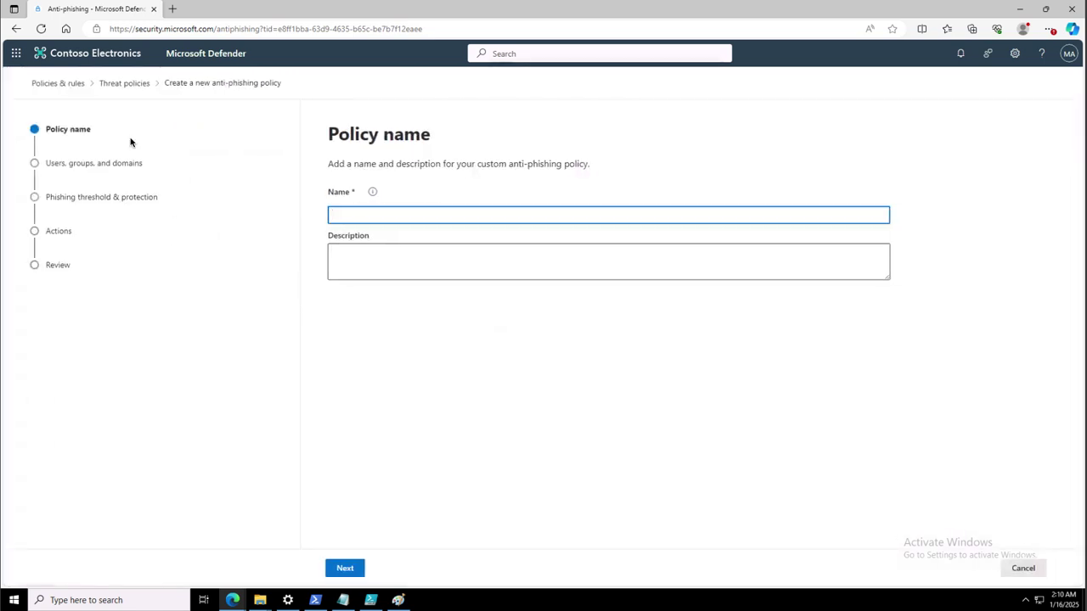
left_click(1024, 568)
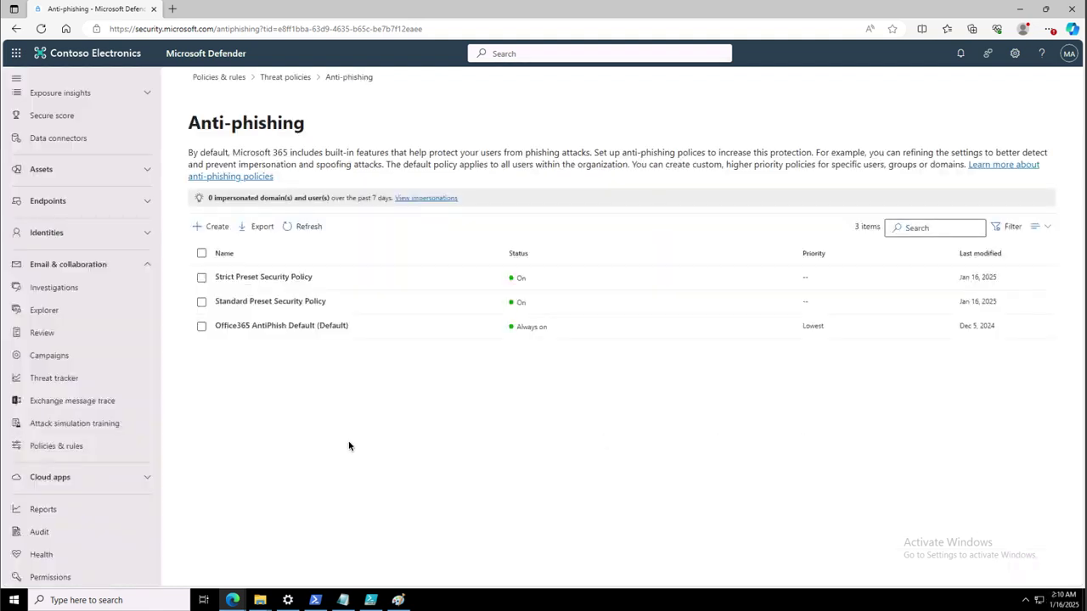
Return to the preset security policies overview within the threat policies to view the built-in, standard and strict protection profiles
left_click(64, 445)
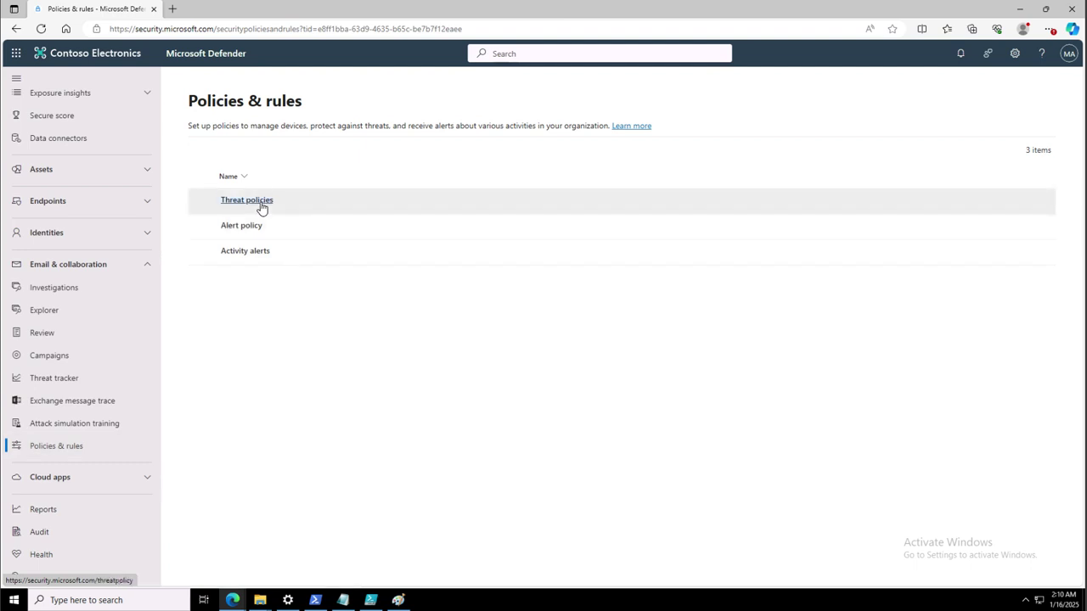
left_click(262, 204)
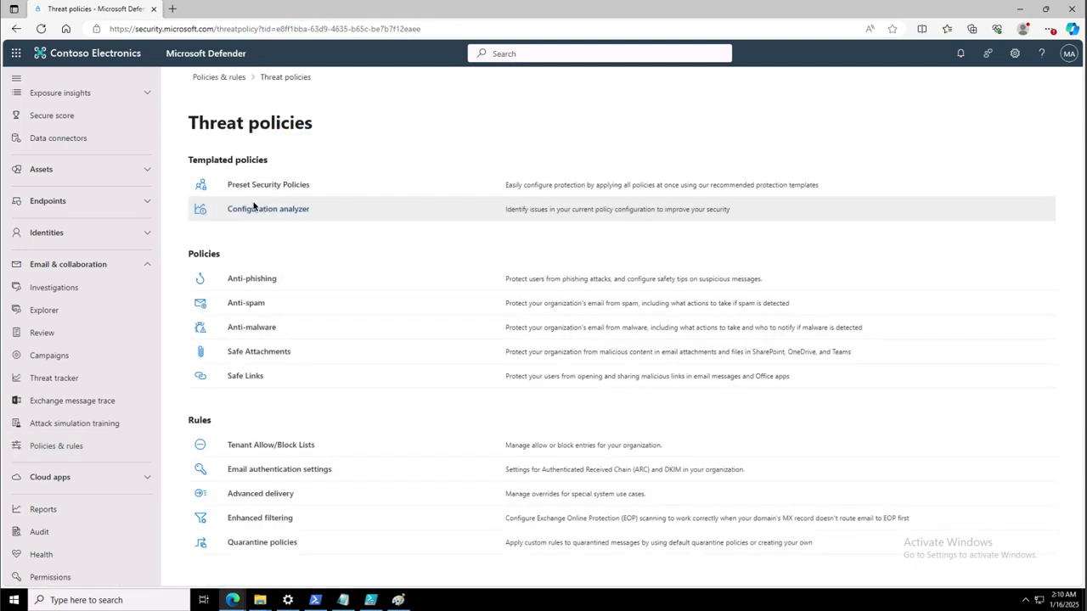
left_click(268, 185)
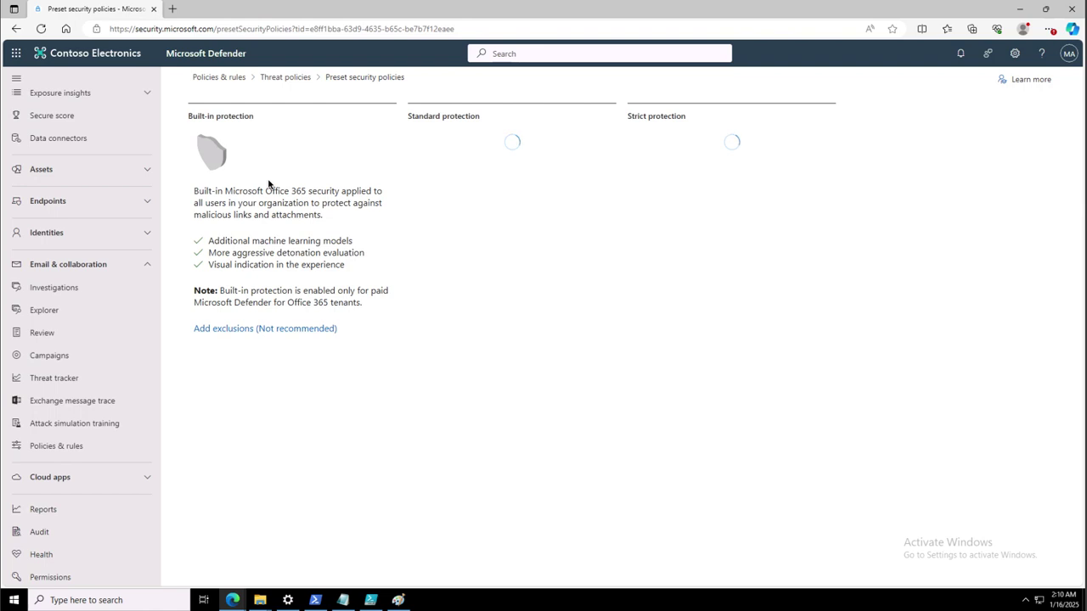